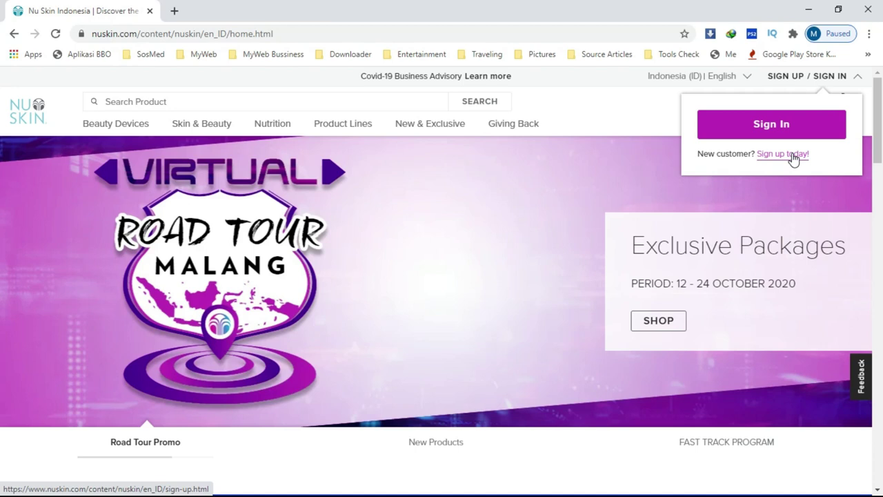
Step: Begin signing up and choose the Brand Affiliate account type
{"action": "left_click", "coordinate": [793, 155]}
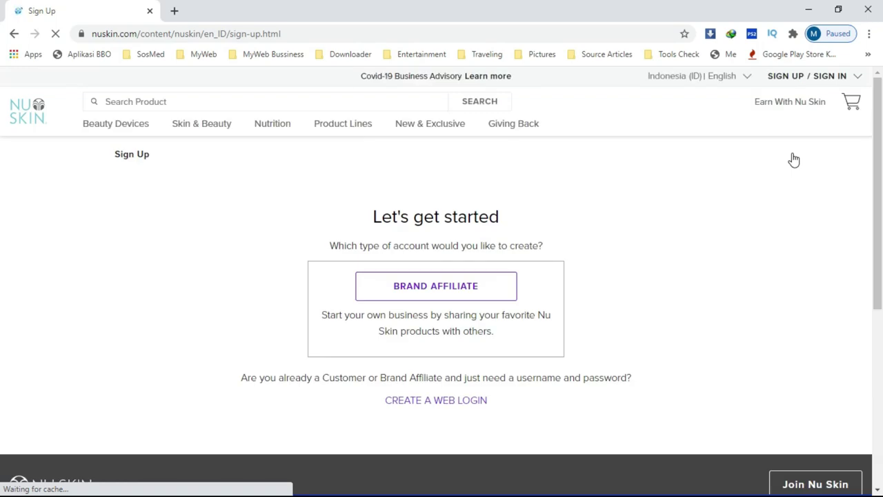
{"action": "left_click", "coordinate": [452, 287]}
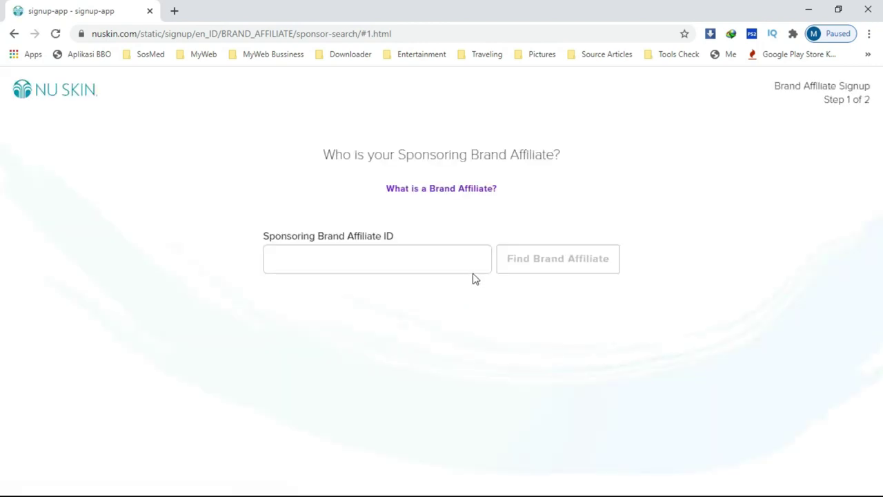
Step: Enter the sponsor's Brand Affiliate ID, find the matching affiliate, and continue to step 2
{"action": "left_click", "coordinate": [423, 257]}
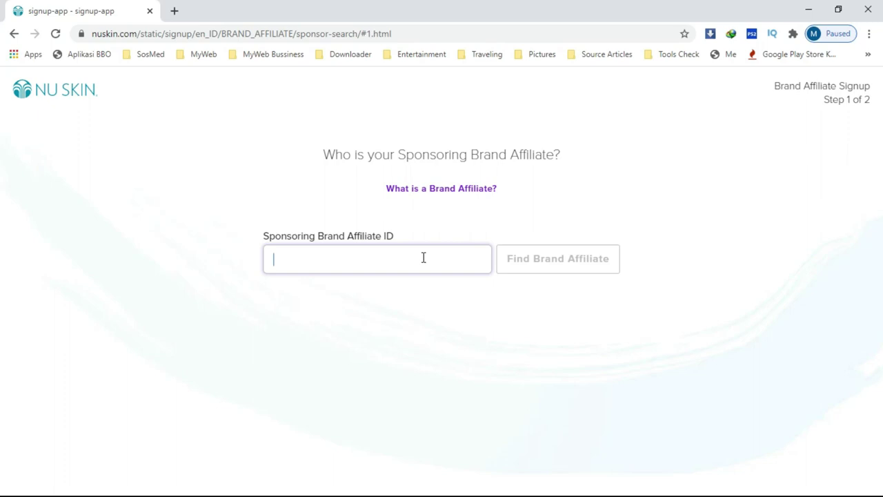
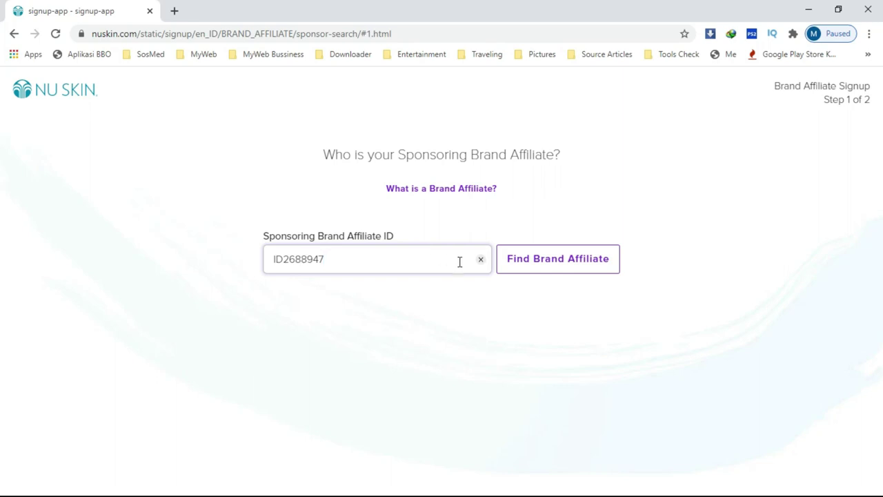
{"action": "left_click", "coordinate": [545, 264]}
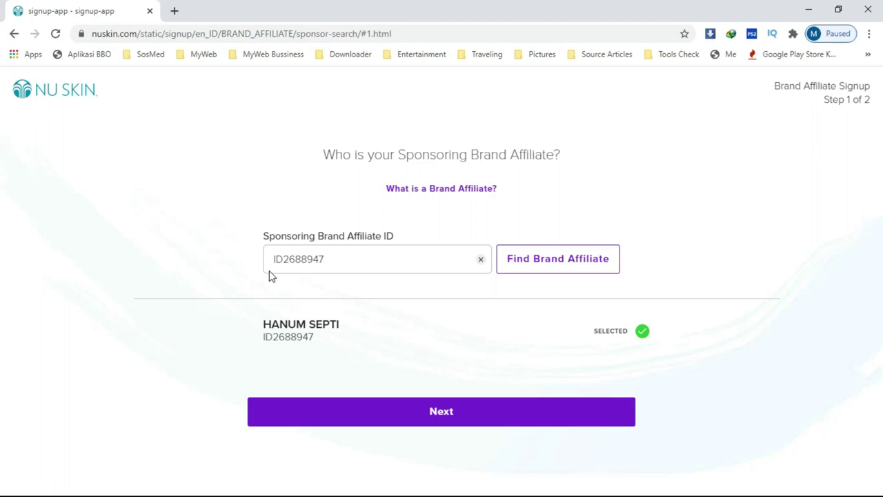
{"action": "left_click", "coordinate": [435, 414]}
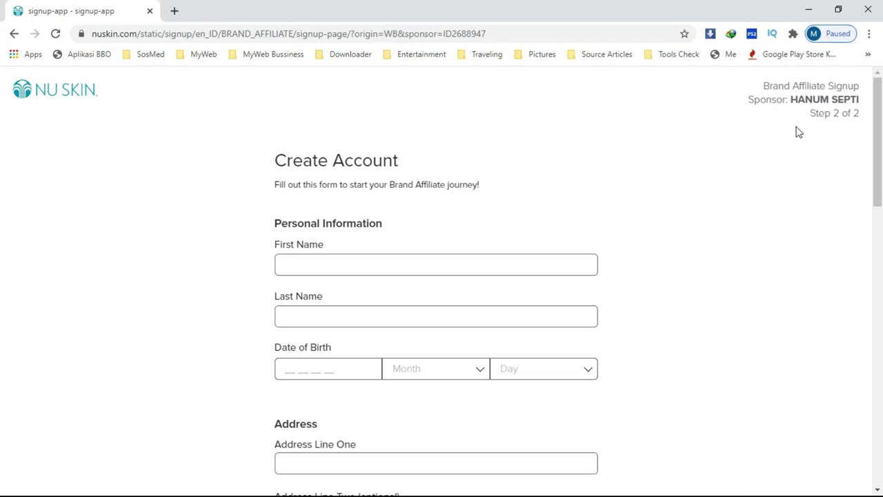
Step: Look over the whole Create Account form, then place the cursor in First Name
{"action": "scroll", "coordinate": [790, 164], "scroll_direction": "down", "scroll_amount": 1}
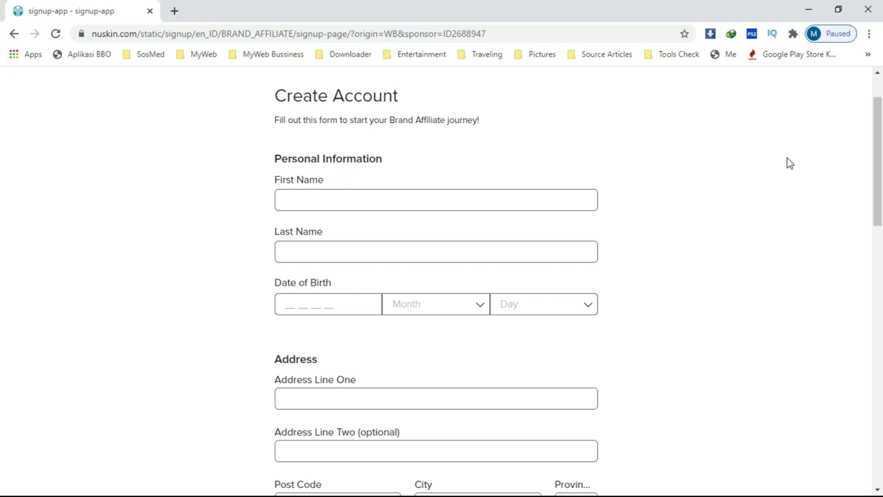
{"action": "scroll", "coordinate": [764, 181], "scroll_direction": "down", "scroll_amount": 10}
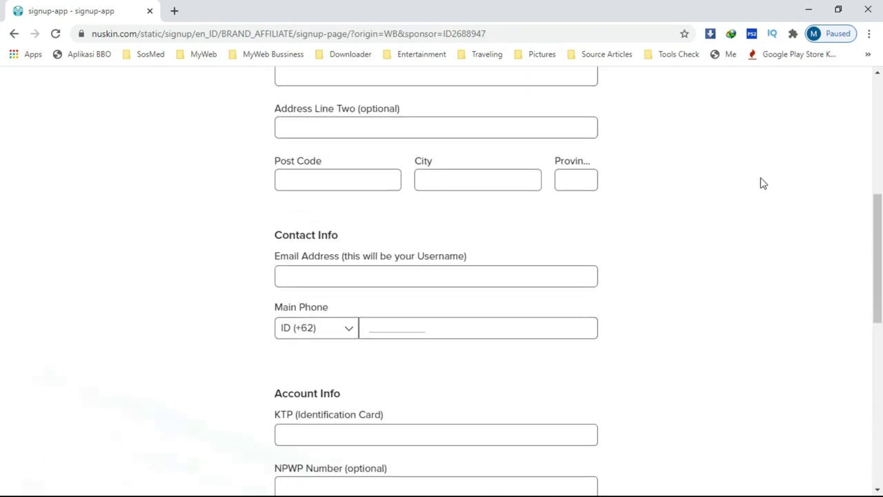
{"action": "scroll", "coordinate": [762, 183], "scroll_direction": "down", "scroll_amount": 3}
{"action": "scroll", "coordinate": [762, 184], "scroll_direction": "up", "scroll_amount": 15}
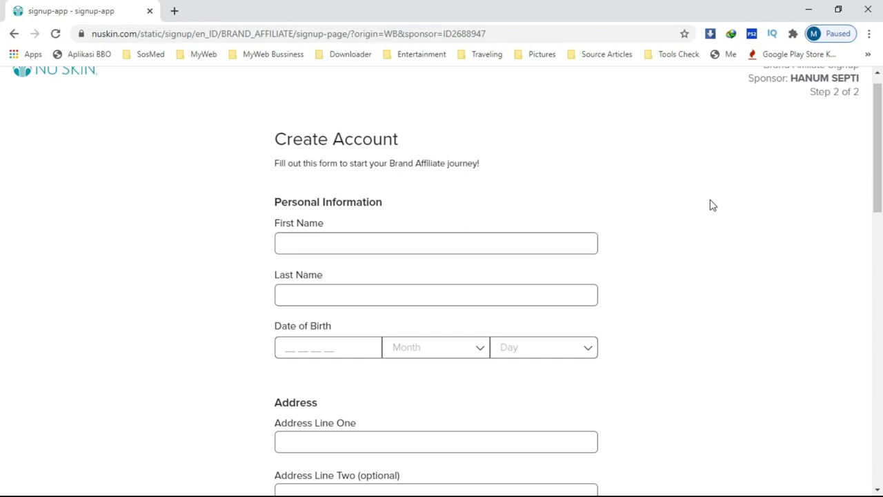
{"action": "left_click", "coordinate": [483, 242]}
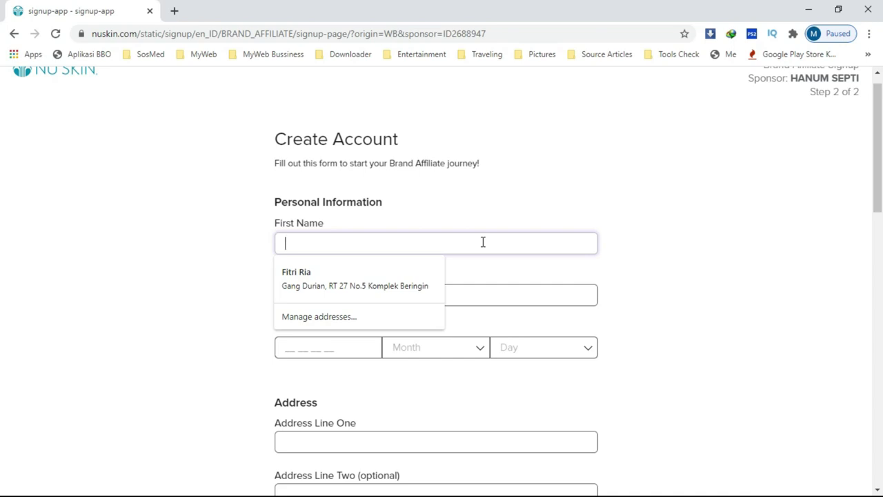
Step: Fill in the applicant's first and last name
{"action": "type", "text": "A"}
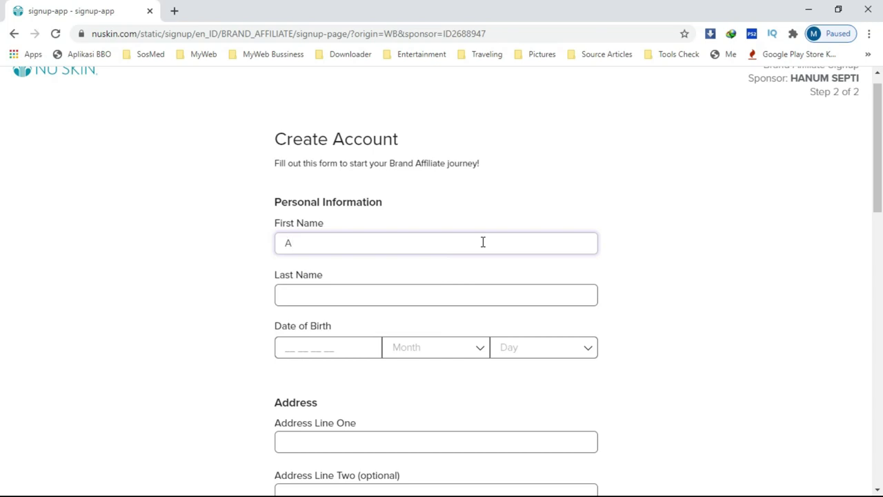
{"action": "type", "text": "priani"}
{"action": "left_click", "coordinate": [373, 301]}
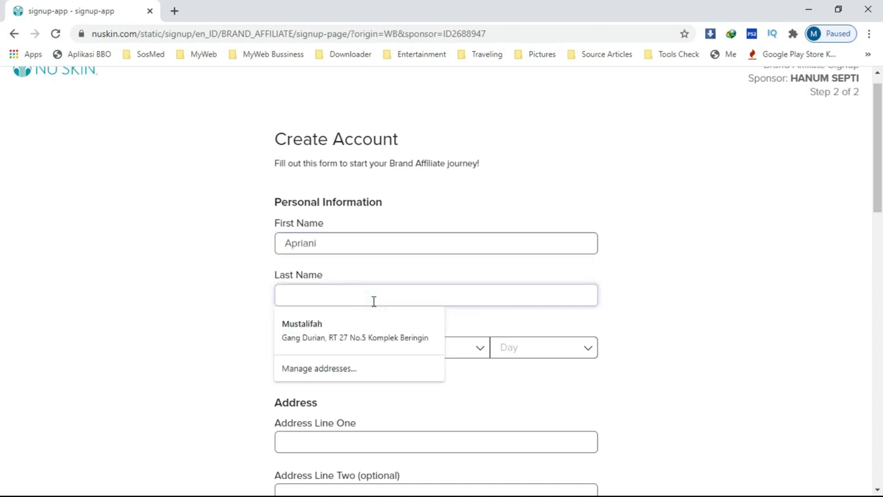
{"action": "type", "text": "A"}
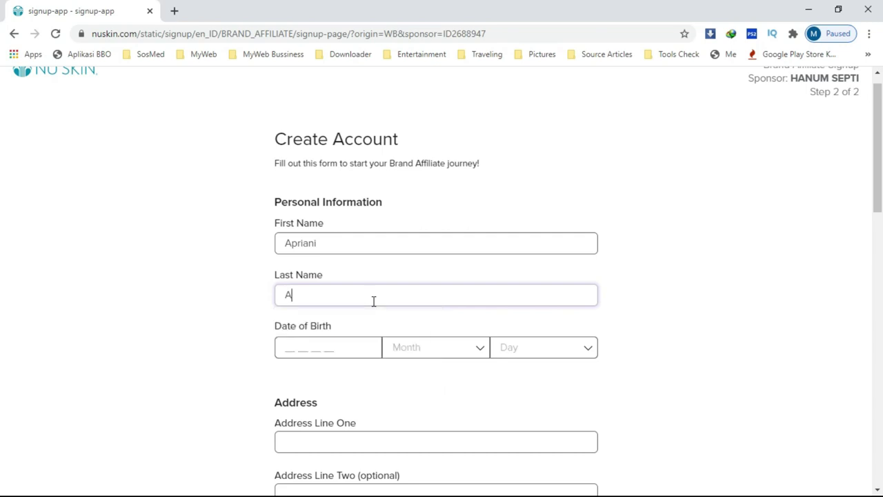
{"action": "type", "text": "priani"}
{"action": "left_click", "coordinate": [352, 347]}
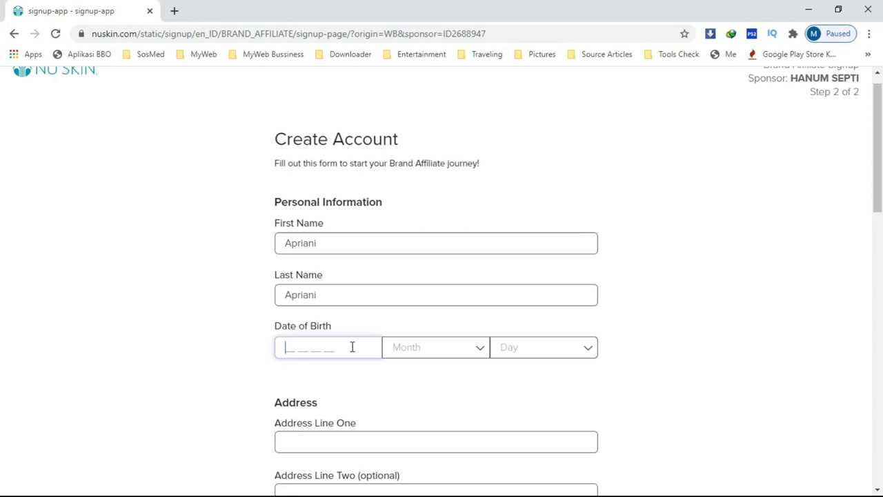
{"action": "type", "text": "1997"}
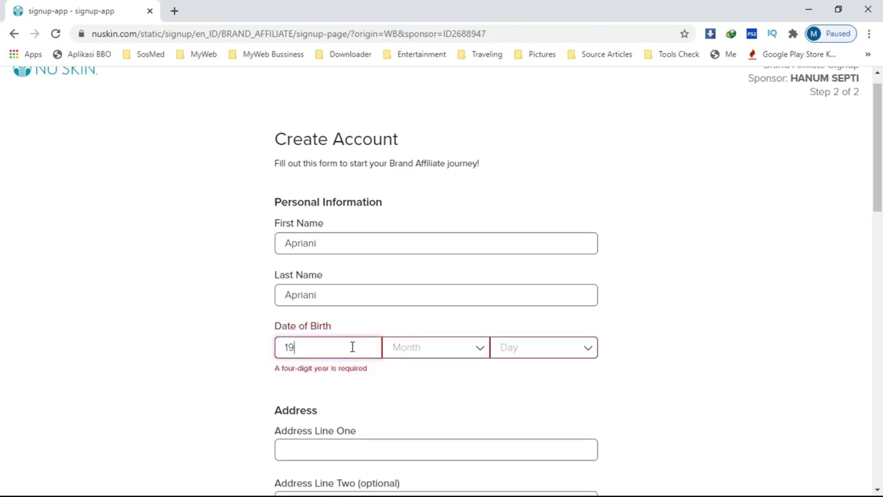
{"action": "left_click", "coordinate": [401, 349]}
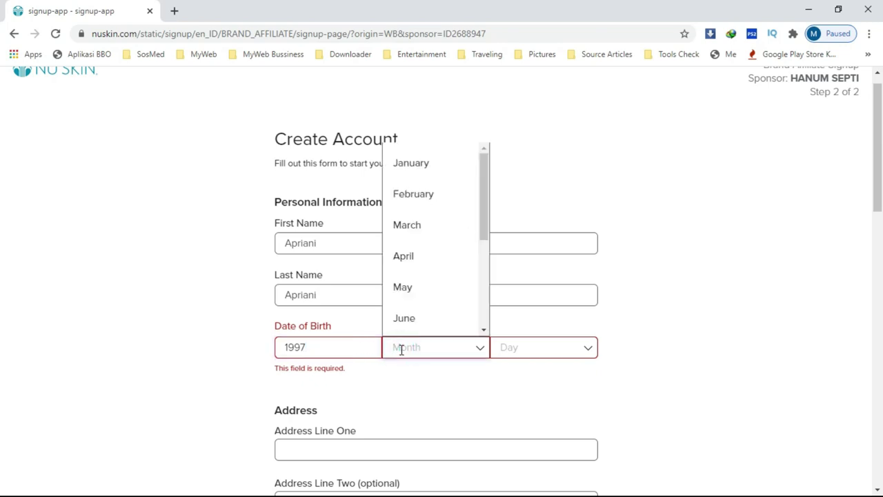
{"action": "left_click", "coordinate": [437, 262]}
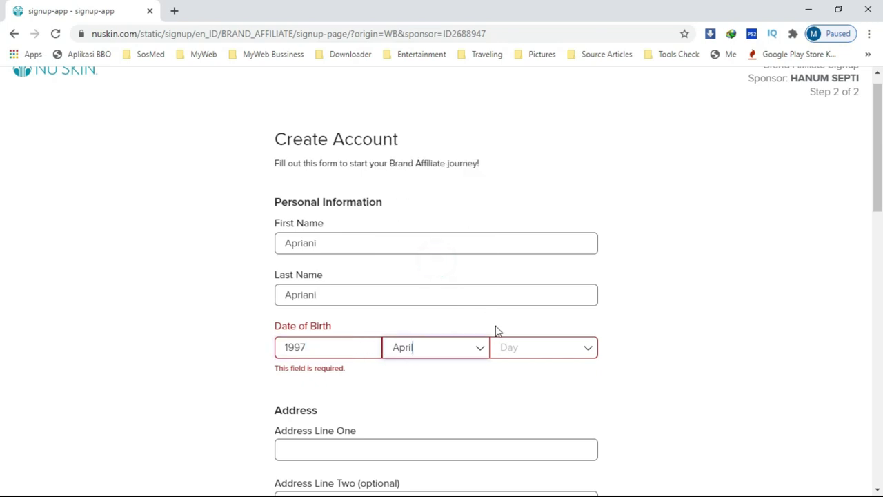
{"action": "left_click", "coordinate": [515, 347]}
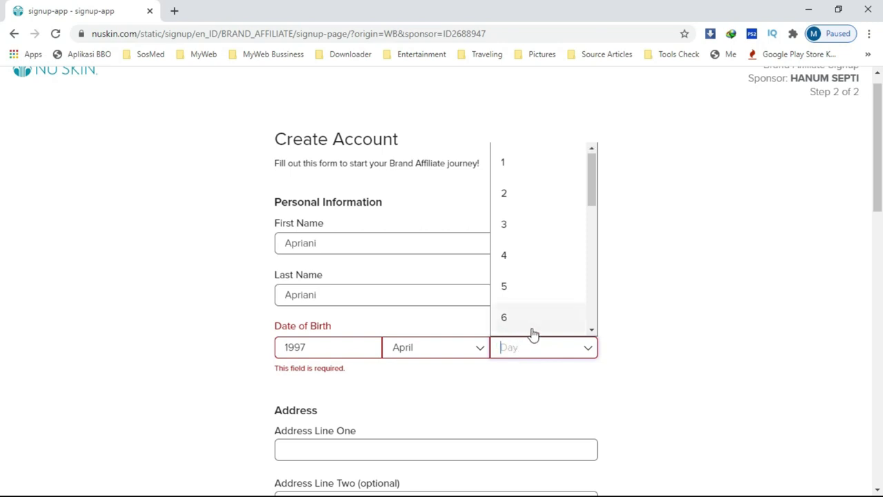
{"action": "scroll", "coordinate": [533, 330], "scroll_direction": "down", "scroll_amount": 4}
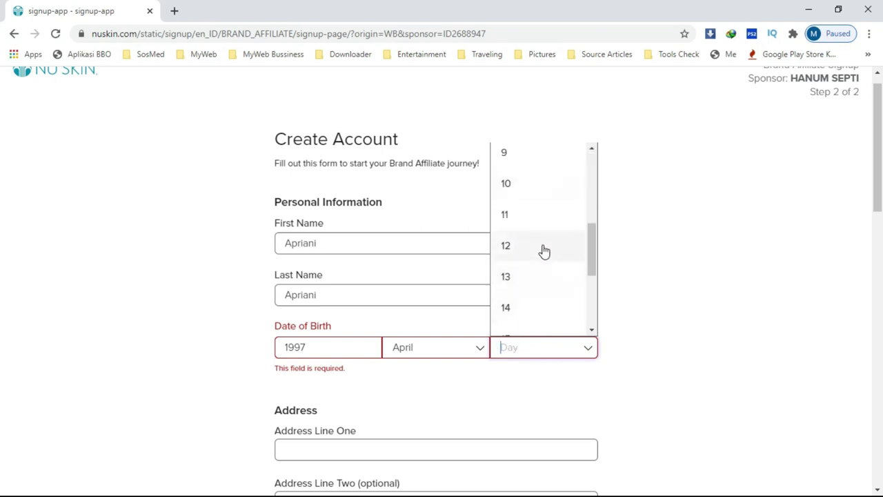
{"action": "left_click", "coordinate": [544, 248]}
Step: Enter the street address in Address Line One and look up the matching post code in a new tab
{"action": "scroll", "coordinate": [473, 348], "scroll_direction": "down", "scroll_amount": 3}
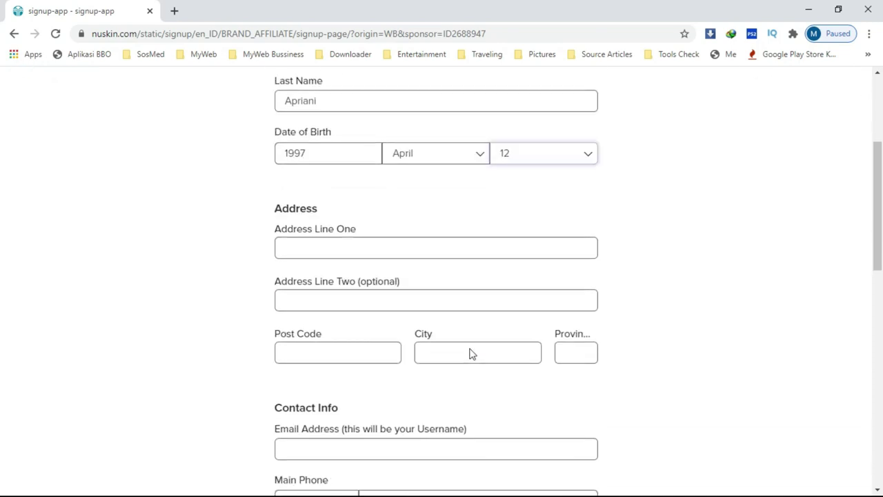
{"action": "scroll", "coordinate": [472, 354], "scroll_direction": "down", "scroll_amount": 2}
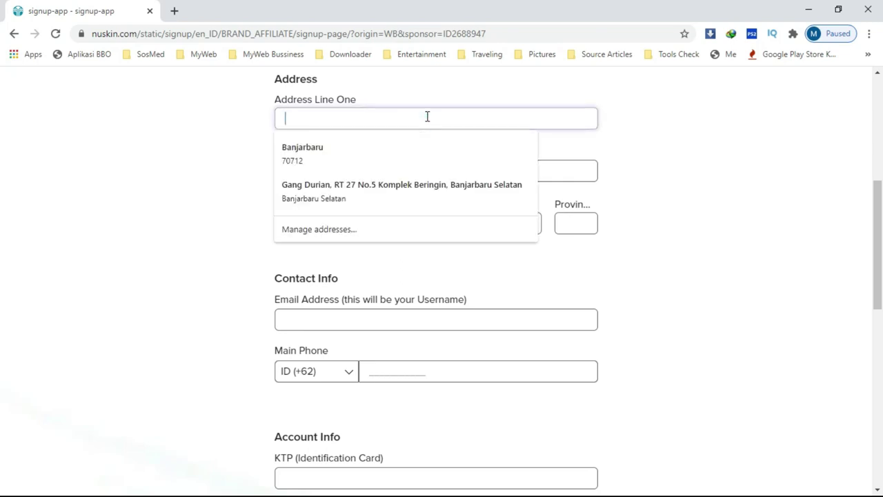
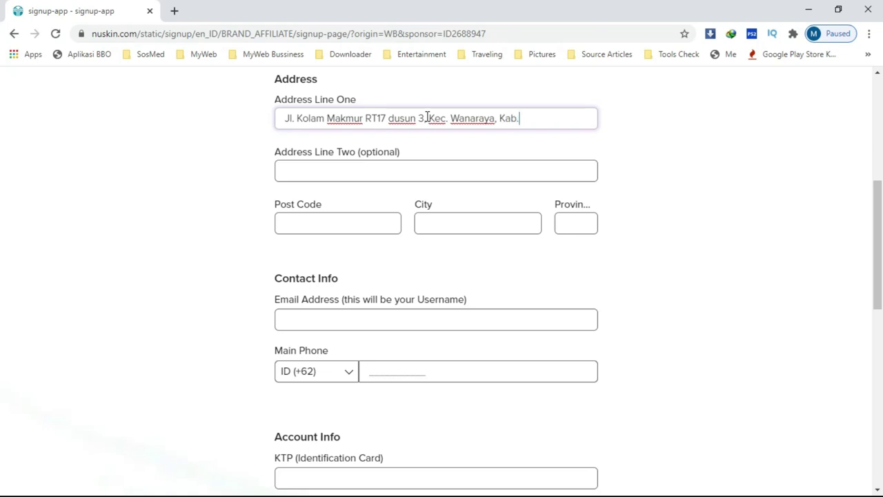
{"action": "left_click", "coordinate": [337, 222]}
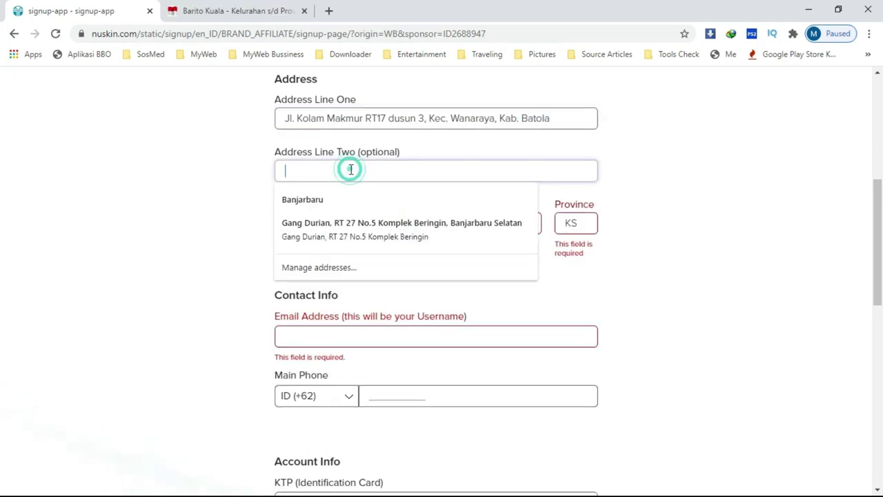
{"action": "left_click", "coordinate": [232, 178]}
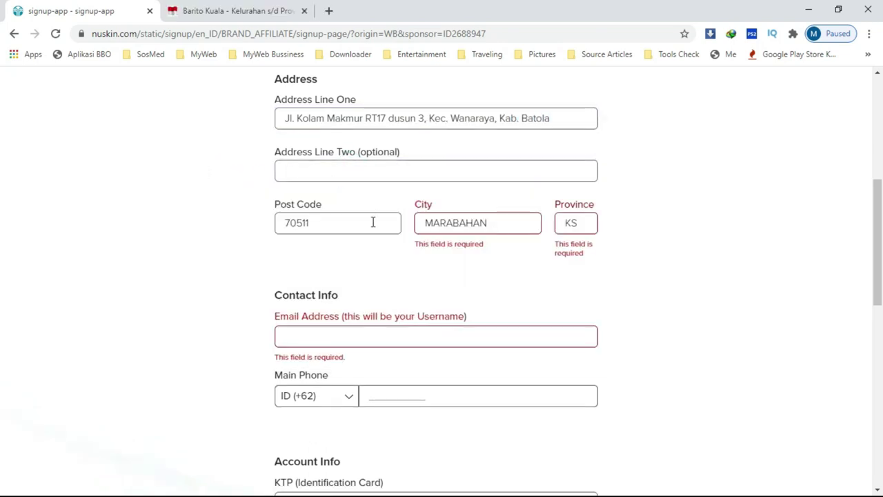
{"action": "left_click", "coordinate": [394, 253]}
{"action": "left_click", "coordinate": [340, 222]}
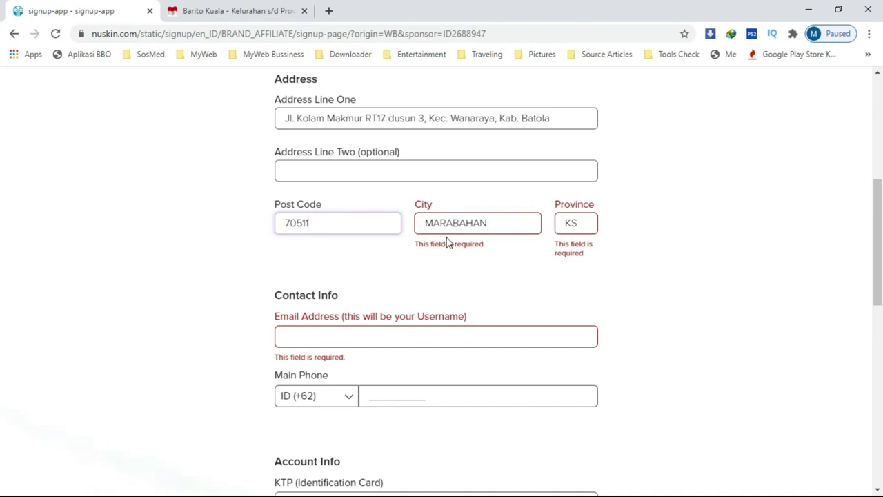
{"action": "left_click", "coordinate": [360, 335]}
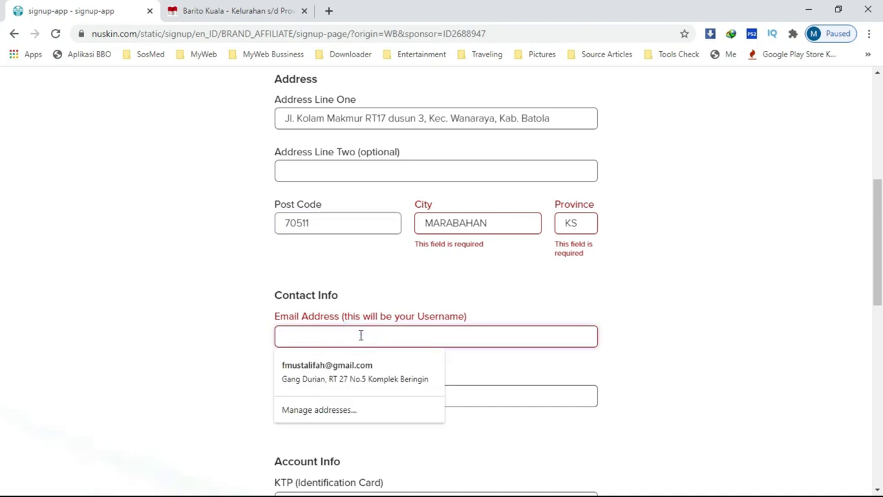
{"action": "key", "text": "Down"}
{"action": "key", "text": "Escape"}
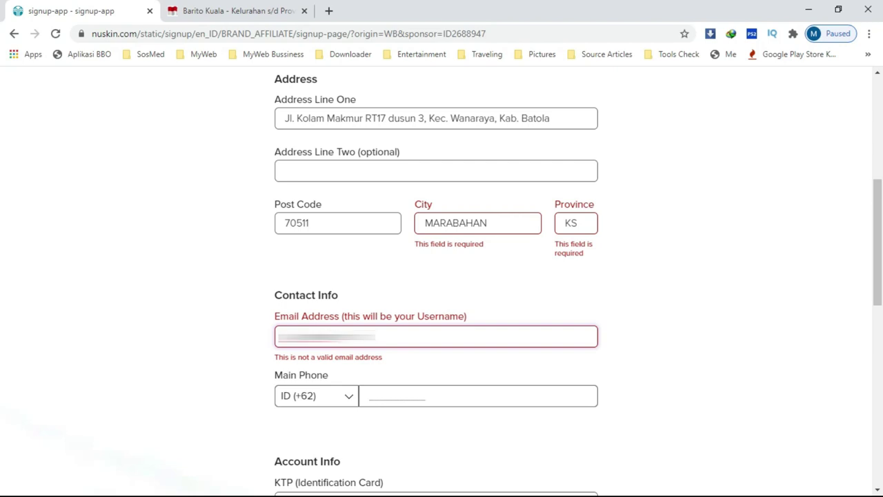
{"action": "type", "text": "@gmail.com"}
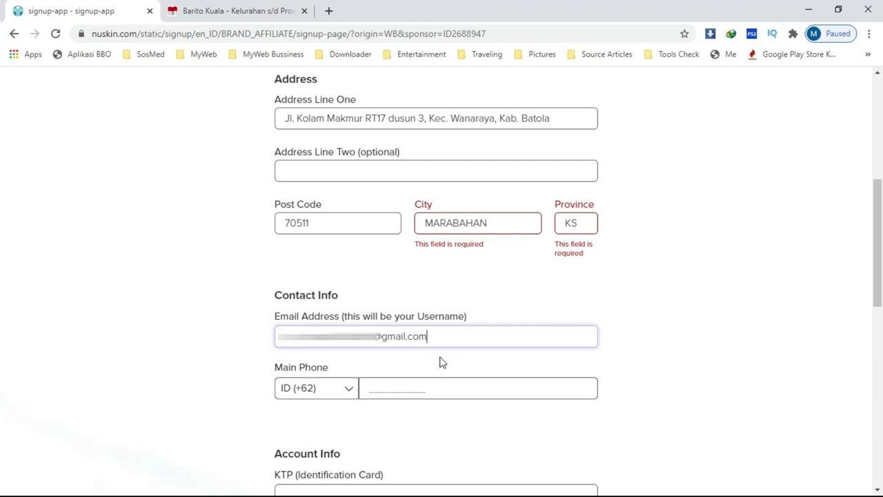
Step: Enter the main phone number after the +62 code, without the leading 0
{"action": "left_click", "coordinate": [420, 386]}
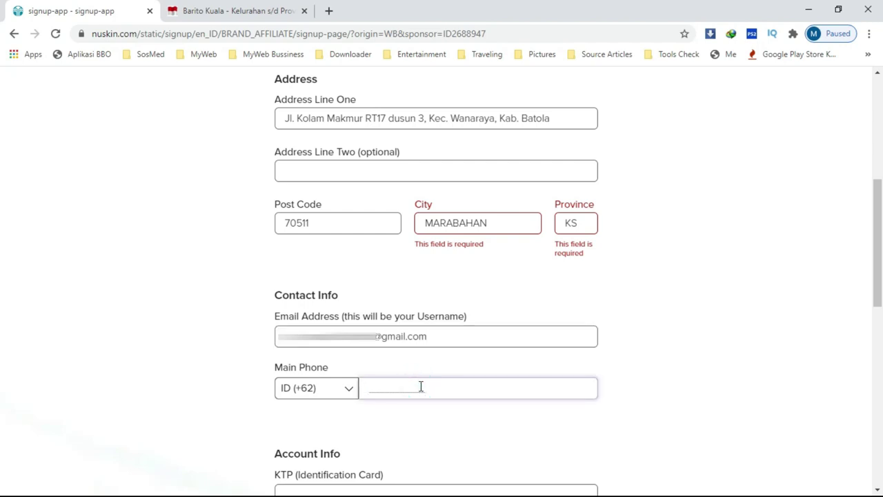
{"action": "key", "text": "ctrl+v"}
{"action": "key", "text": "ctrl+z"}
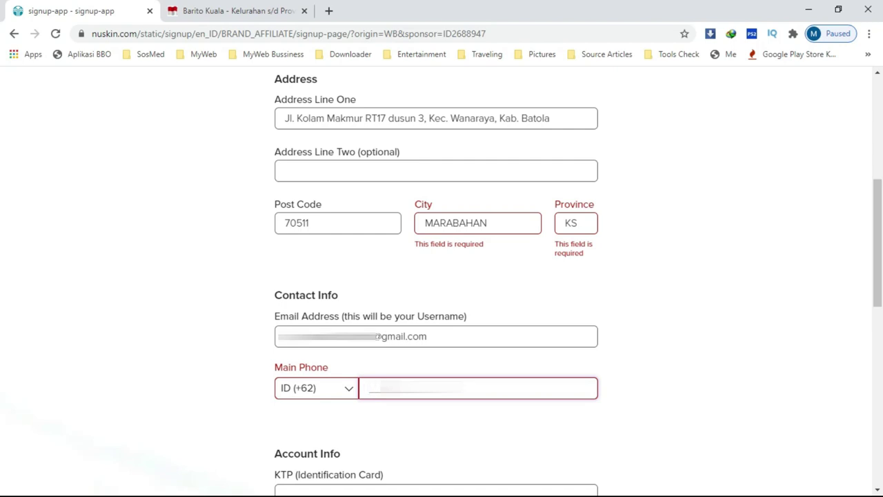
{"action": "type", "text": "82"}
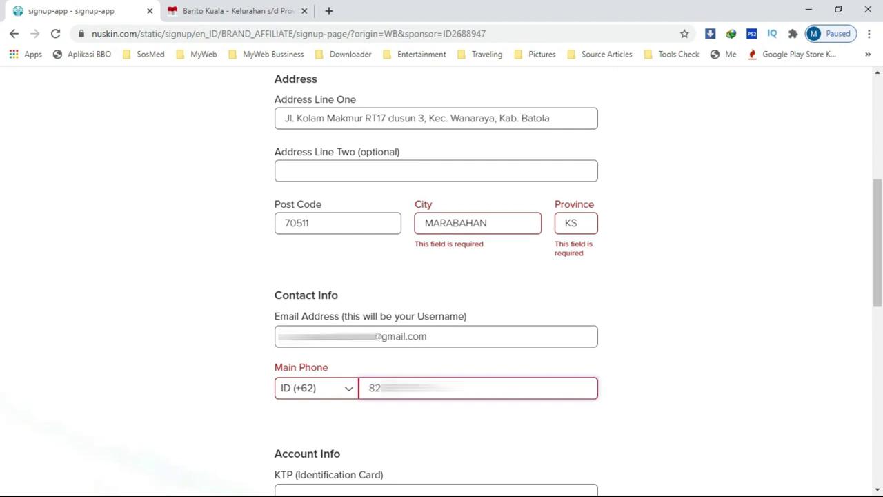
{"action": "type", "text": "0"}
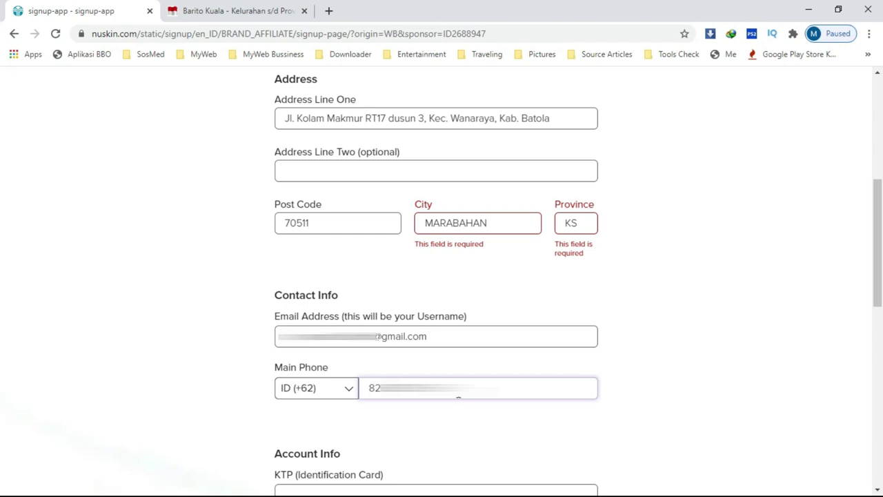
Step: Enter the applicant's ID card number in the KTP field under Account Info
{"action": "scroll", "coordinate": [458, 399], "scroll_direction": "down", "scroll_amount": 5}
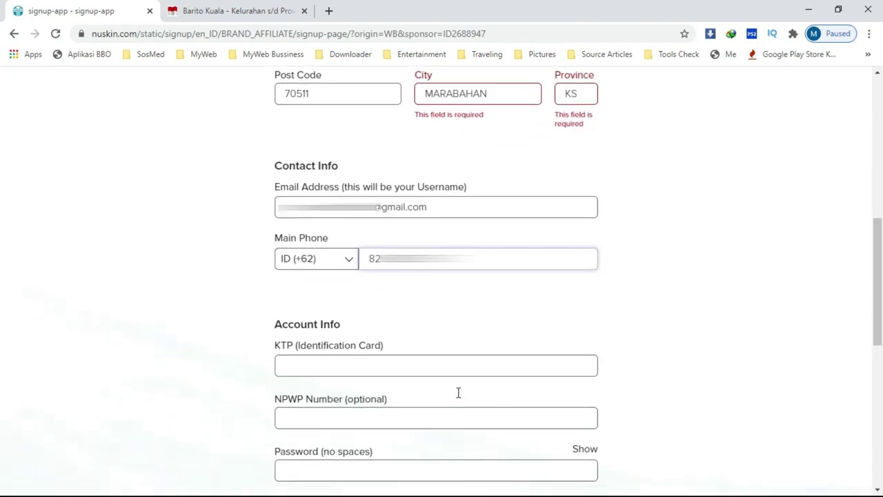
{"action": "scroll", "coordinate": [458, 392], "scroll_direction": "down", "scroll_amount": 1}
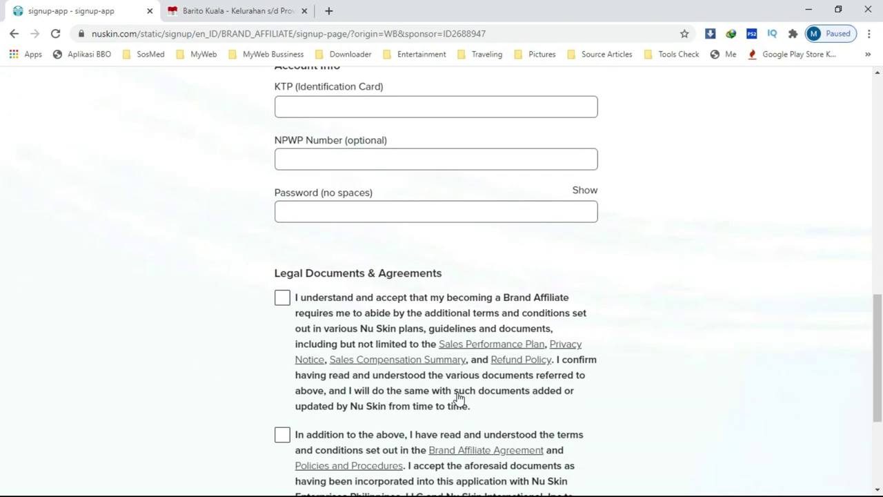
{"action": "scroll", "coordinate": [458, 397], "scroll_direction": "up", "scroll_amount": 1}
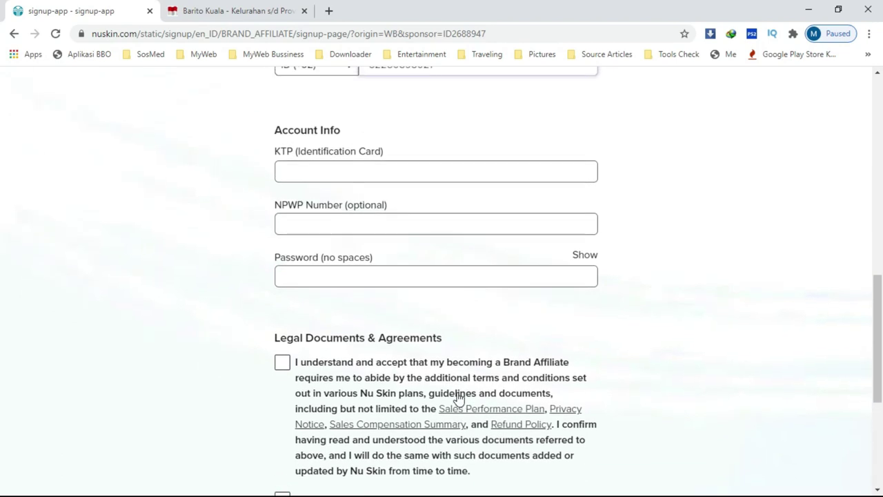
{"action": "left_click", "coordinate": [415, 170]}
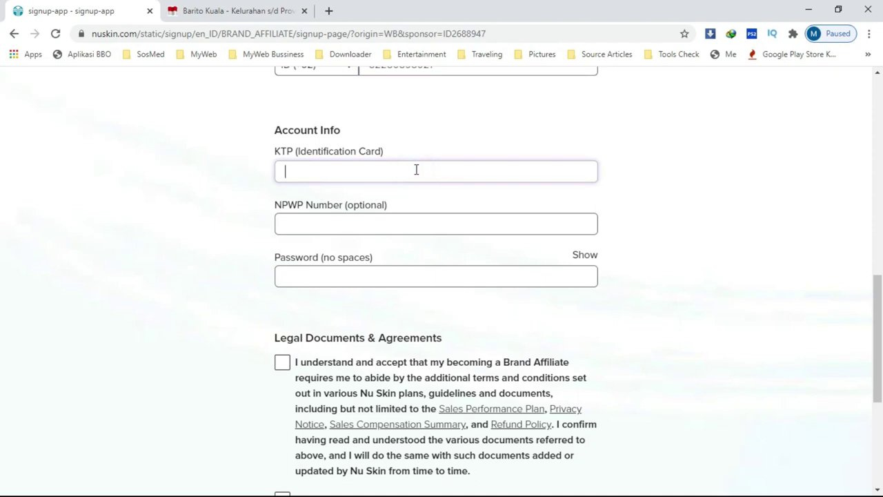
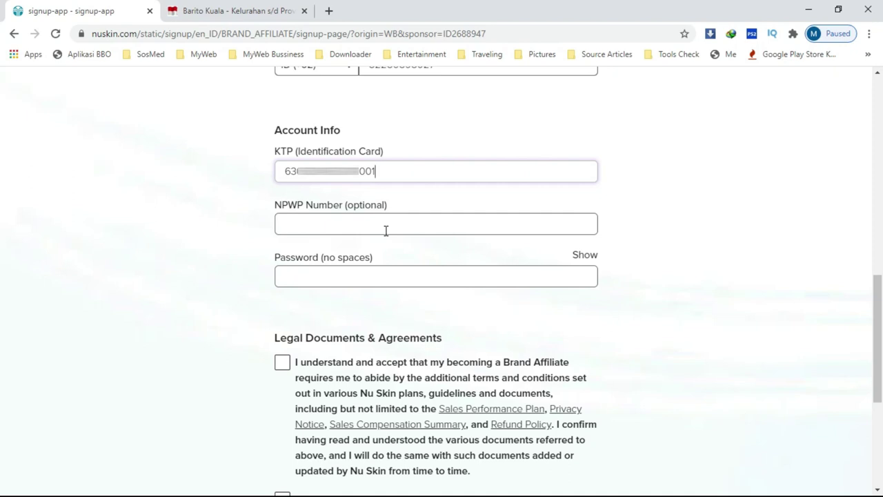
Step: Enter a password without spaces that is rated STRONG, and show it as plain text
{"action": "left_click", "coordinate": [383, 280]}
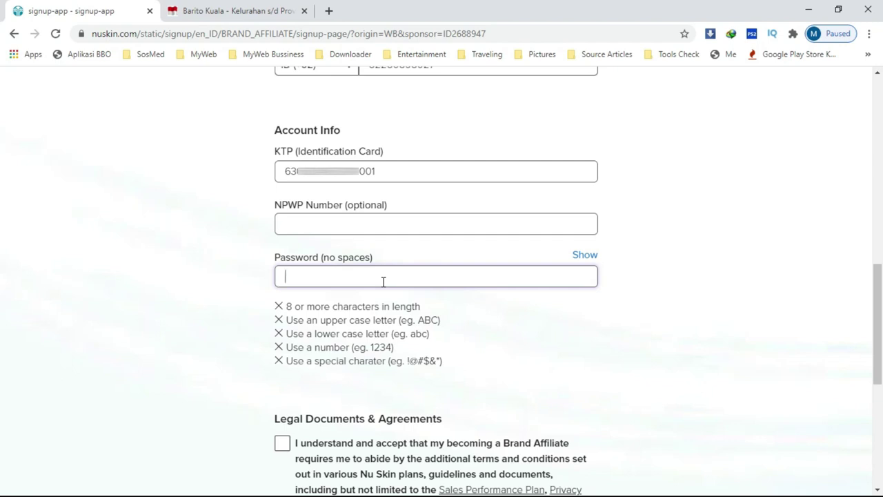
{"action": "type", "text": "•••••••••••"}
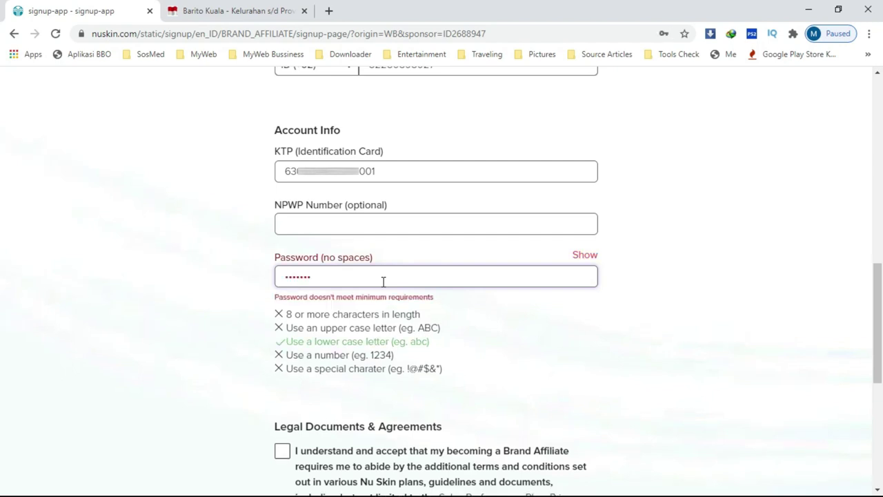
{"action": "left_click", "coordinate": [586, 255]}
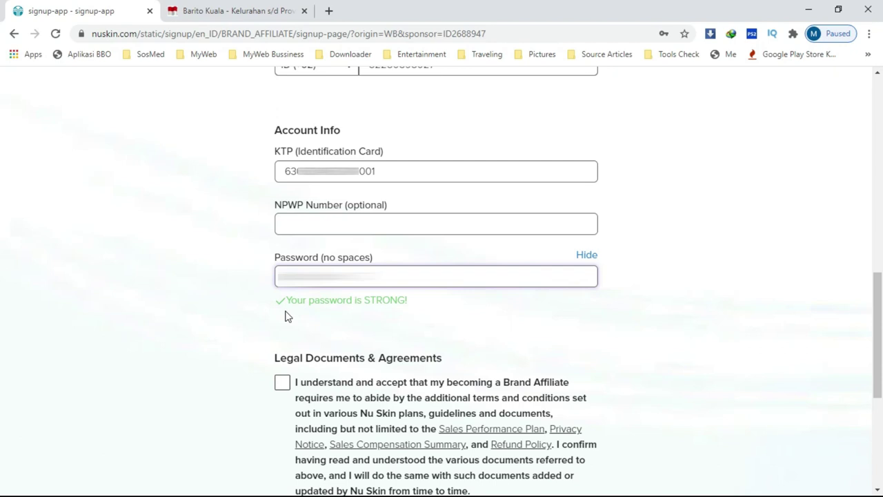
Step: Accept both Brand Affiliate agreements, opt in to marketing emails, and create the account
{"action": "scroll", "coordinate": [288, 316], "scroll_direction": "down", "scroll_amount": 4}
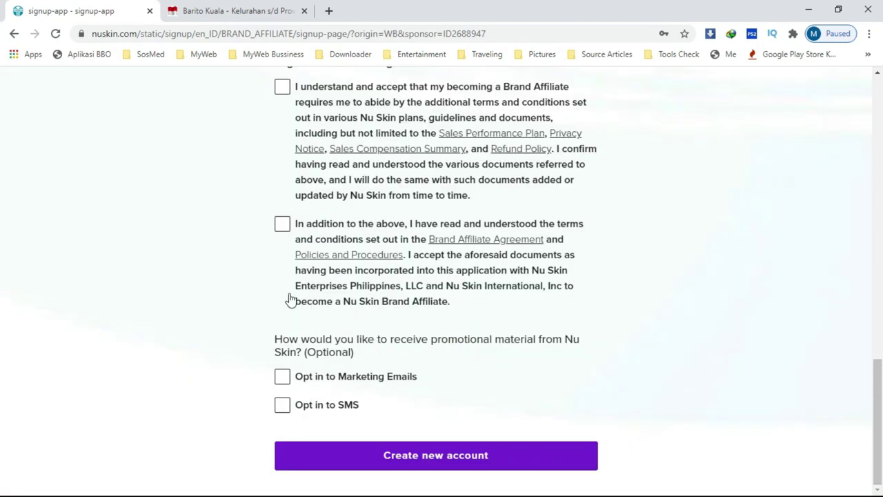
{"action": "left_click", "coordinate": [285, 88]}
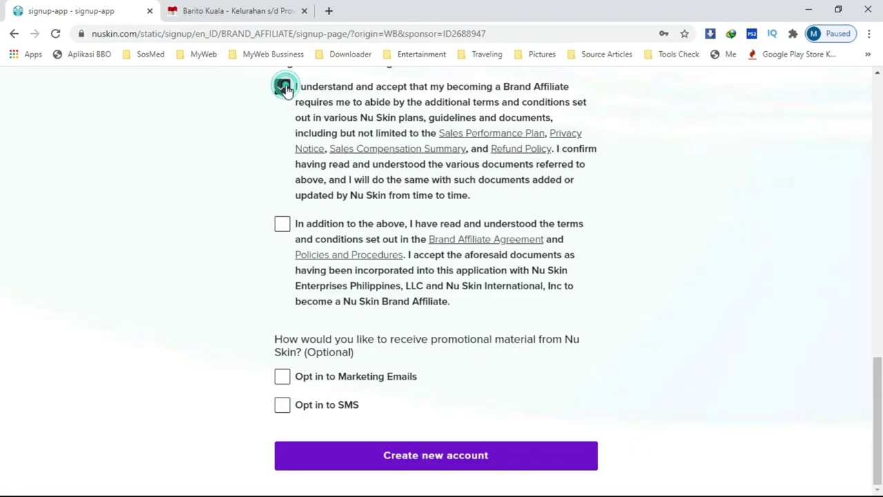
{"action": "left_click", "coordinate": [282, 226]}
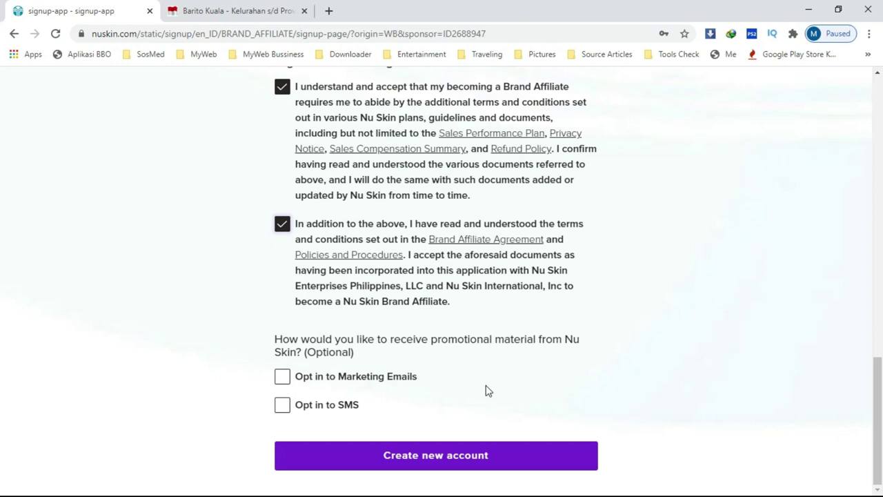
{"action": "left_click", "coordinate": [282, 378]}
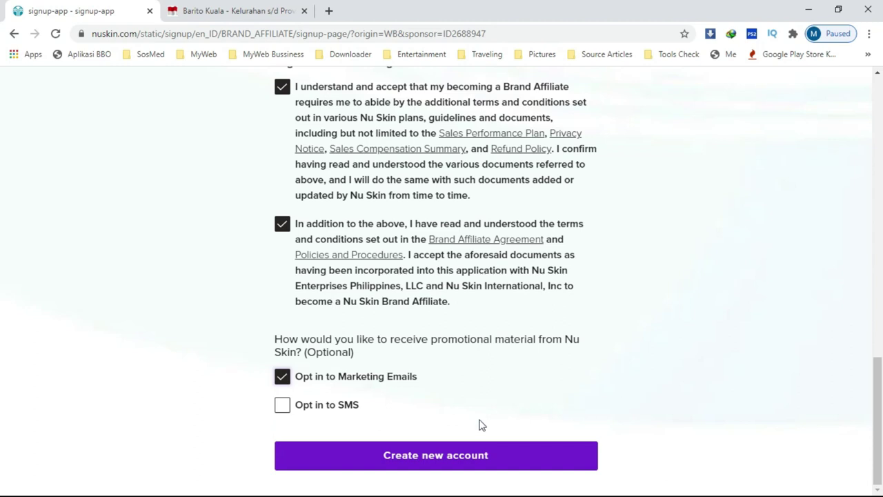
{"action": "left_click", "coordinate": [445, 455]}
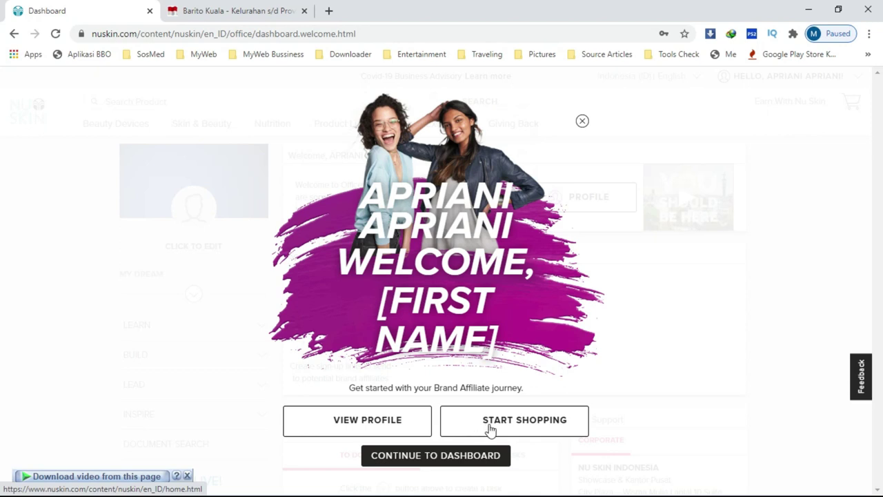
Step: Choose VIEW PROFILE in the welcome pop-up to see the new account's details
{"action": "left_click", "coordinate": [376, 429]}
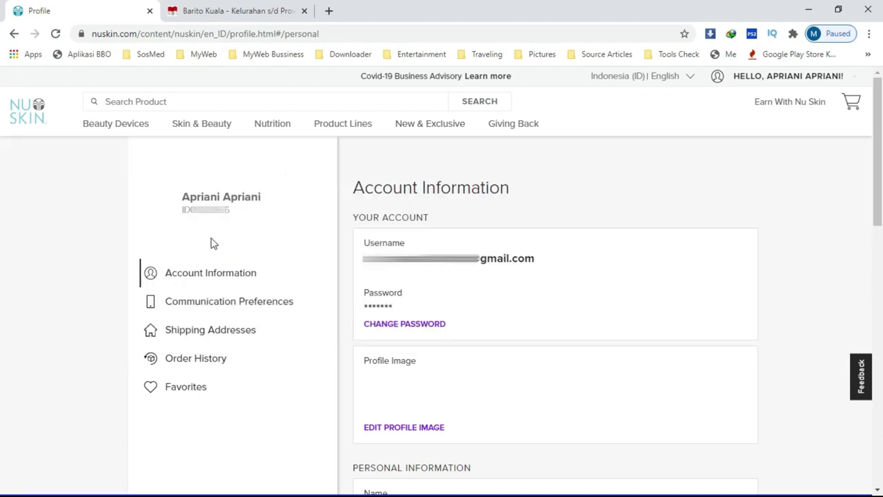
Step: Open the account greeting menu, then bring up the Nu Skin home page on the phone
{"action": "left_click", "coordinate": [815, 76]}
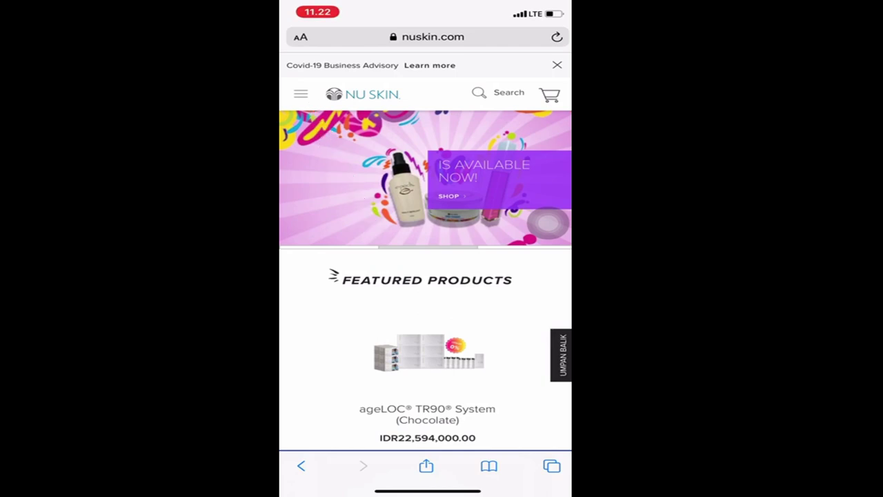
Step: Start the Brand Affiliate signup from the mobile menu's Sign up today! option
{"action": "left_click", "coordinate": [301, 94]}
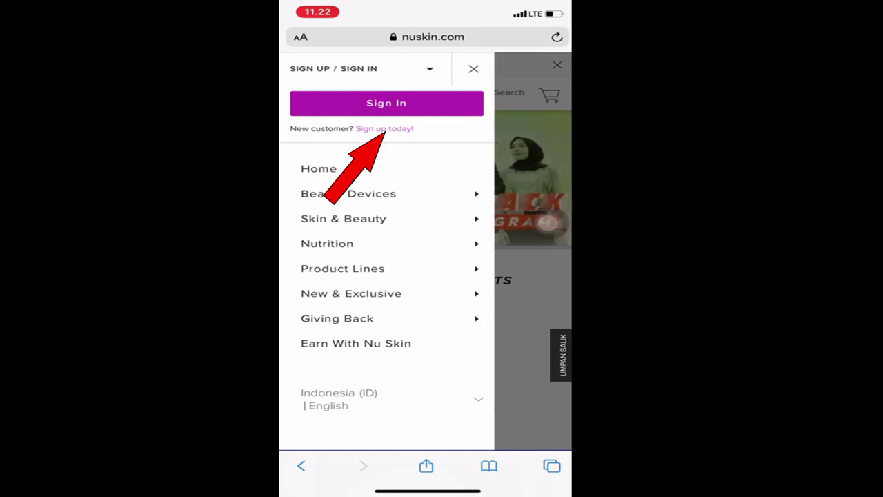
{"action": "left_click", "coordinate": [384, 129]}
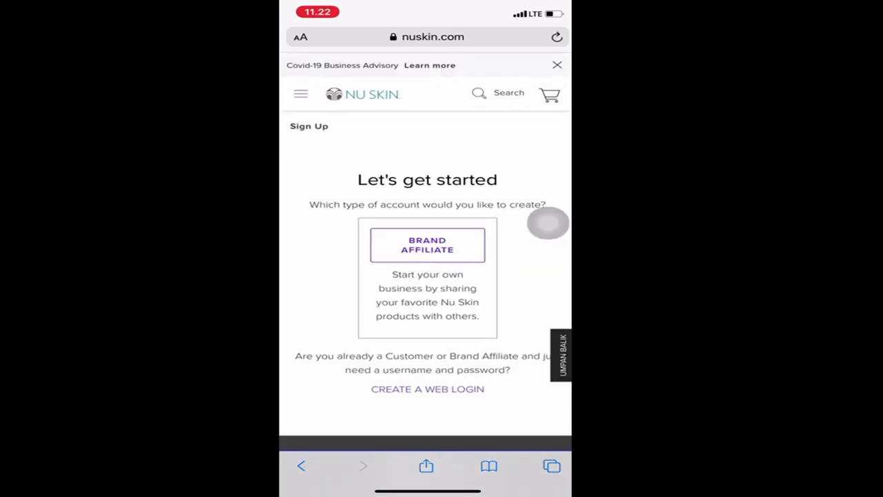
{"action": "left_click", "coordinate": [428, 245]}
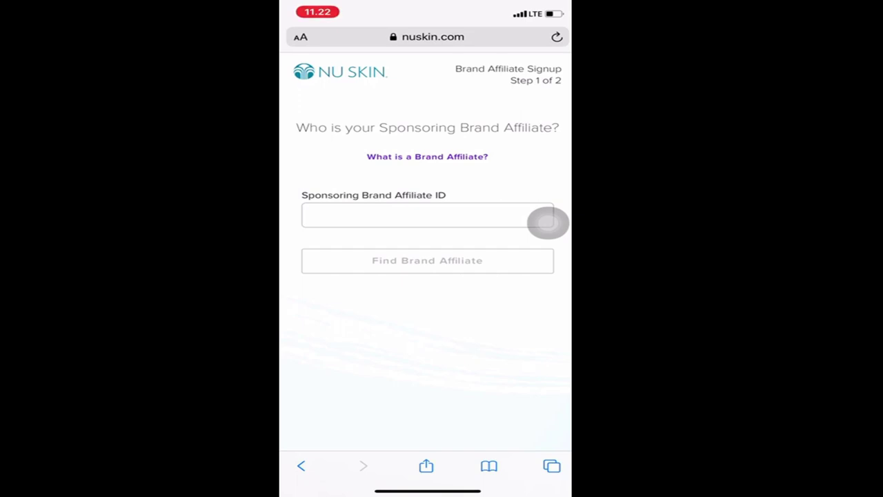
Step: Enter the sponsor's Brand Affiliate ID, find and select the sponsor, and continue to Create Account
{"action": "left_click", "coordinate": [427, 215]}
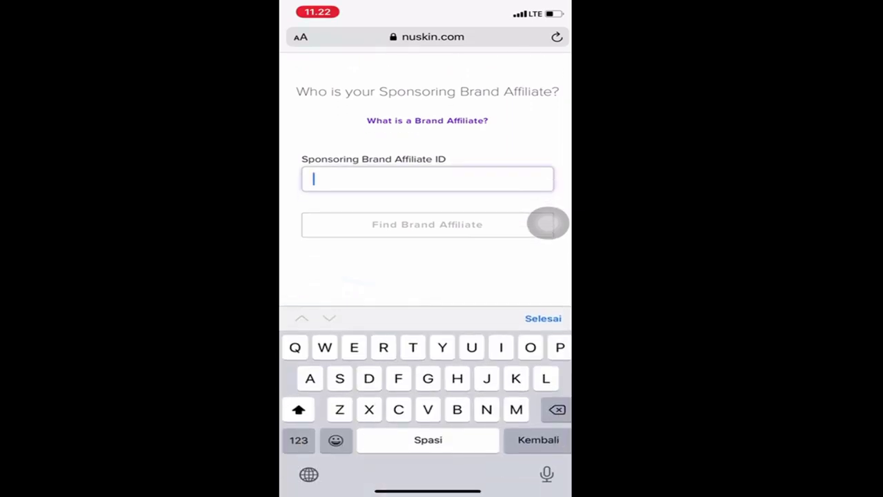
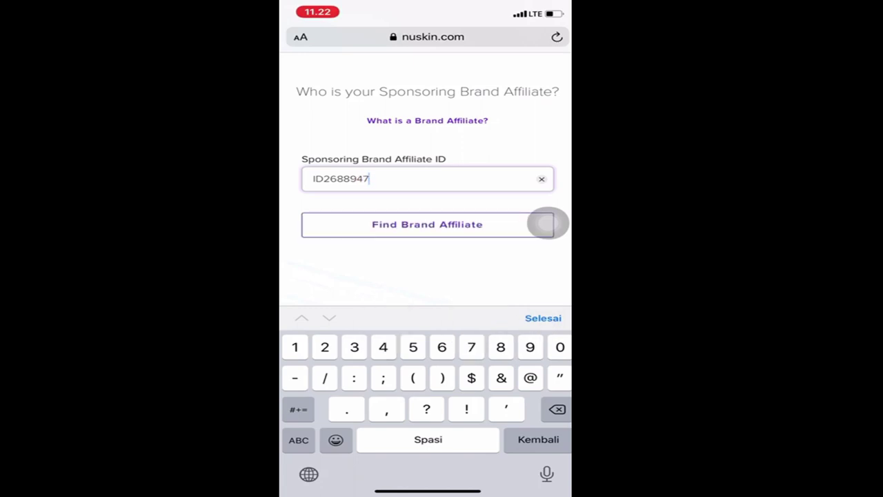
{"action": "left_click", "coordinate": [548, 222]}
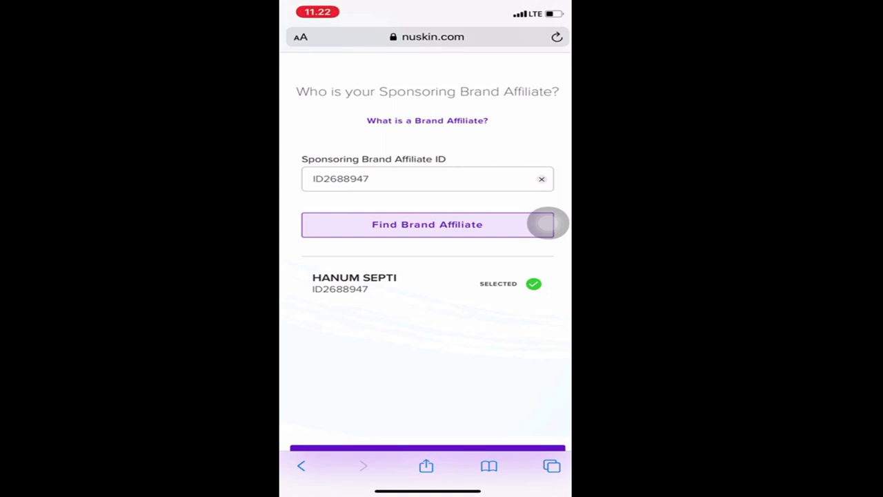
{"action": "scroll", "coordinate": [428, 276], "scroll_direction": "down", "scroll_amount": 1}
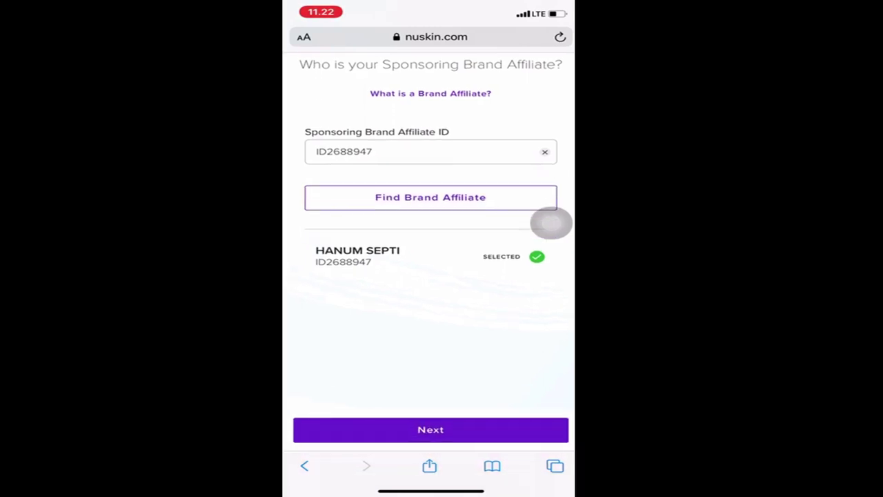
{"action": "left_click", "coordinate": [430, 425]}
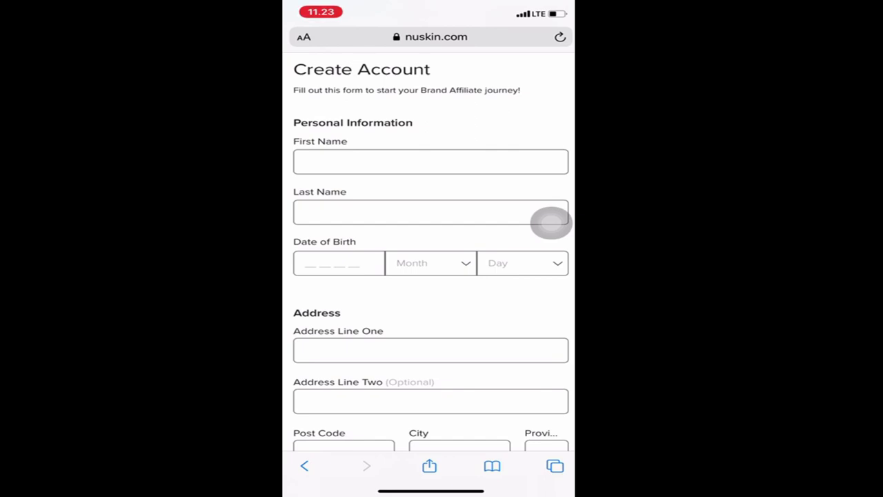
{"action": "scroll", "coordinate": [431, 276], "scroll_direction": "down", "scroll_amount": 10}
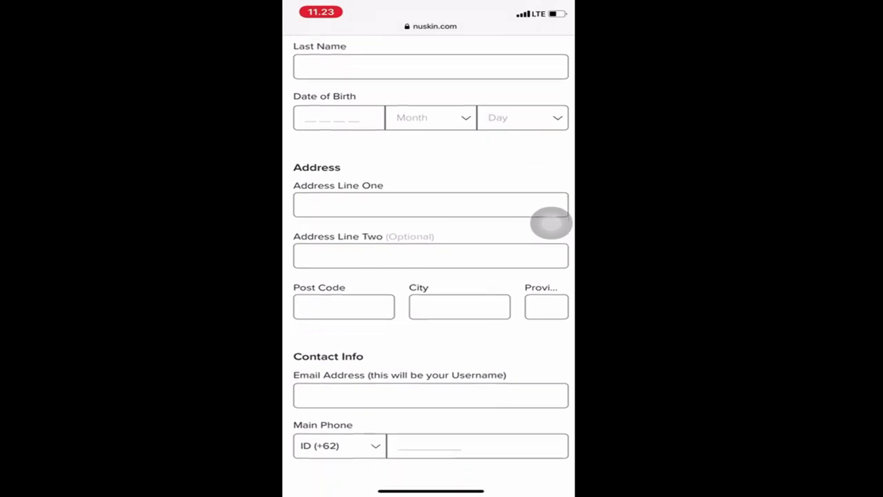
{"action": "scroll", "coordinate": [430, 276], "scroll_direction": "down", "scroll_amount": 5}
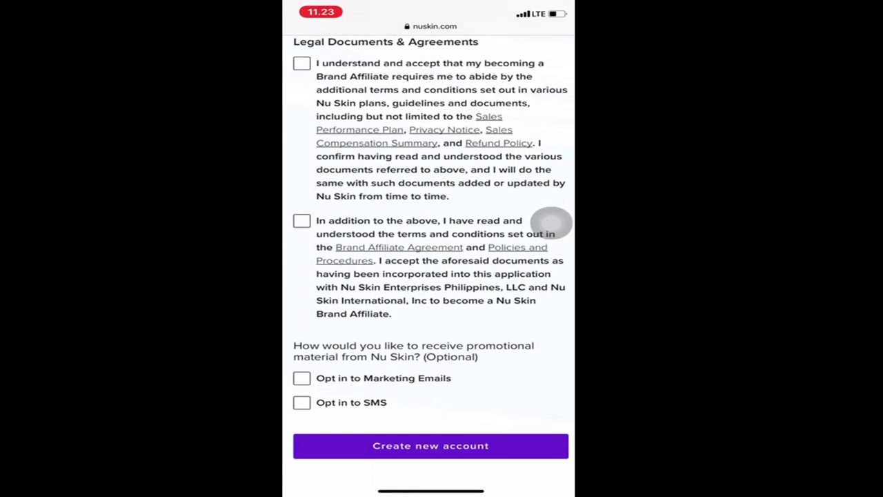
{"action": "scroll", "coordinate": [552, 220], "scroll_direction": "up", "scroll_amount": 15}
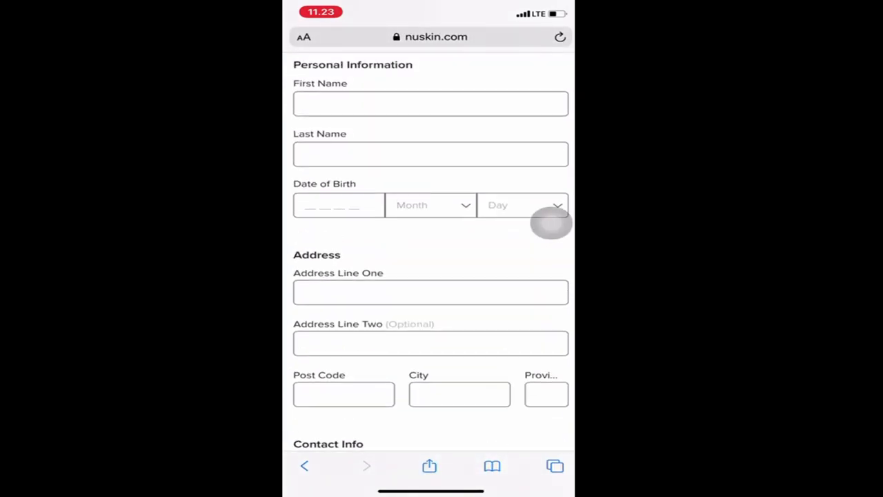